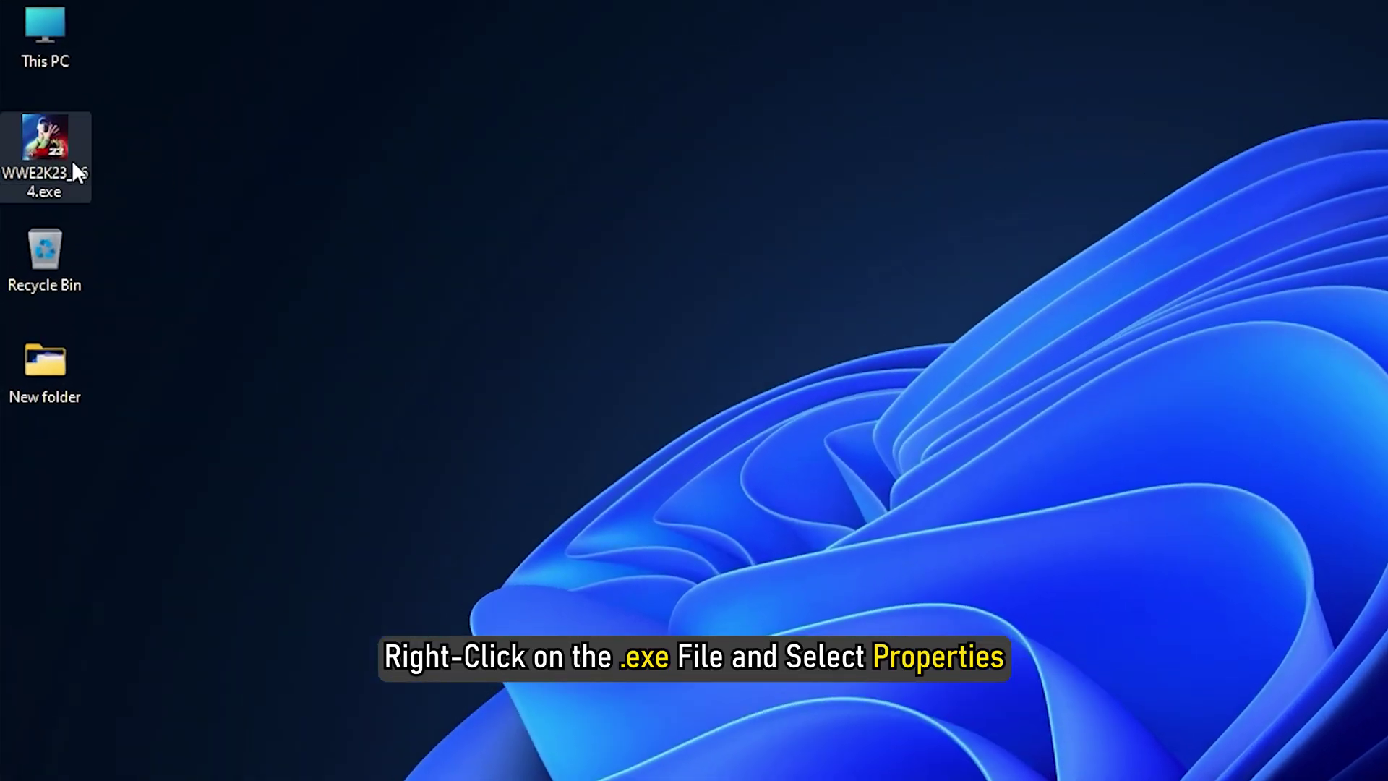
# Step: Make WWE2K23_x64.exe run as administrator in Windows 8 compatibility mode for all users
pyautogui.rightClick(72, 163)
pyautogui.click(232, 481)
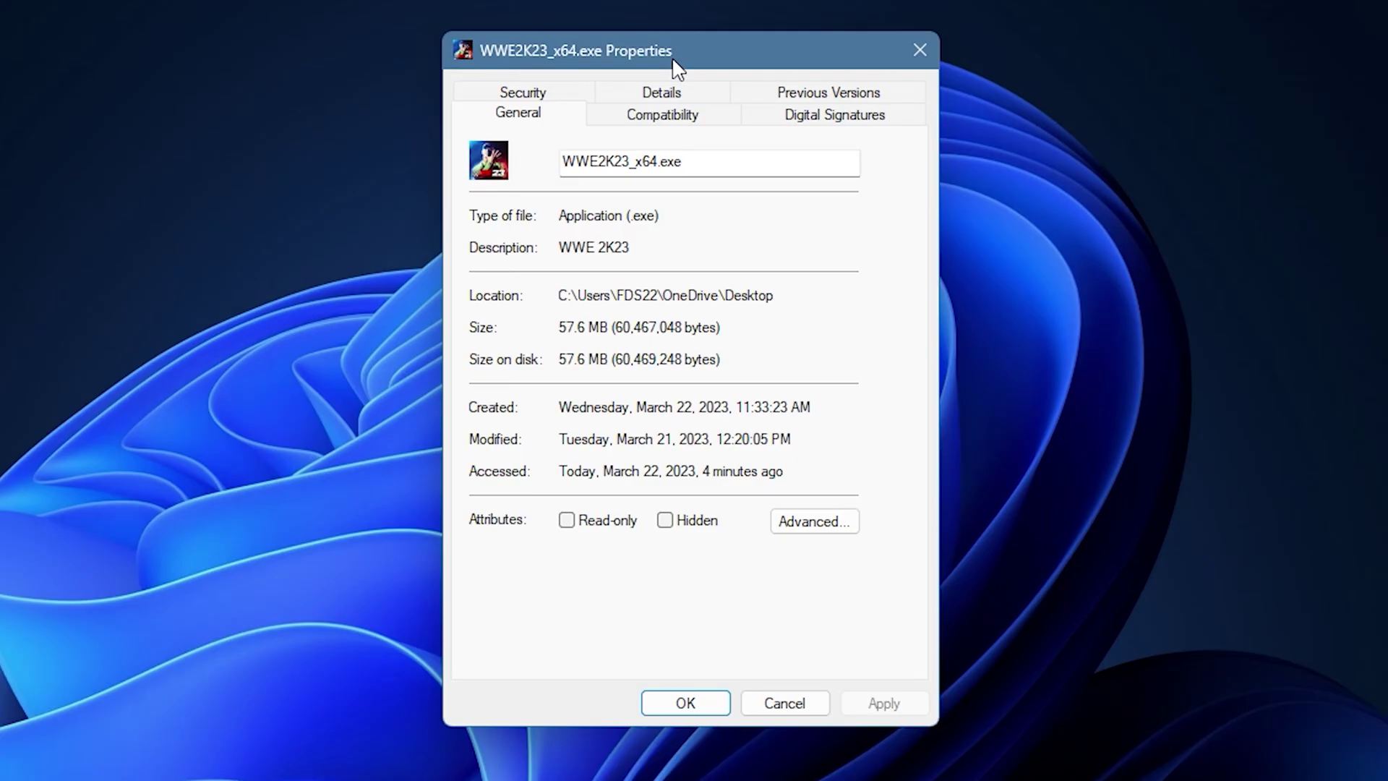
pyautogui.click(713, 120)
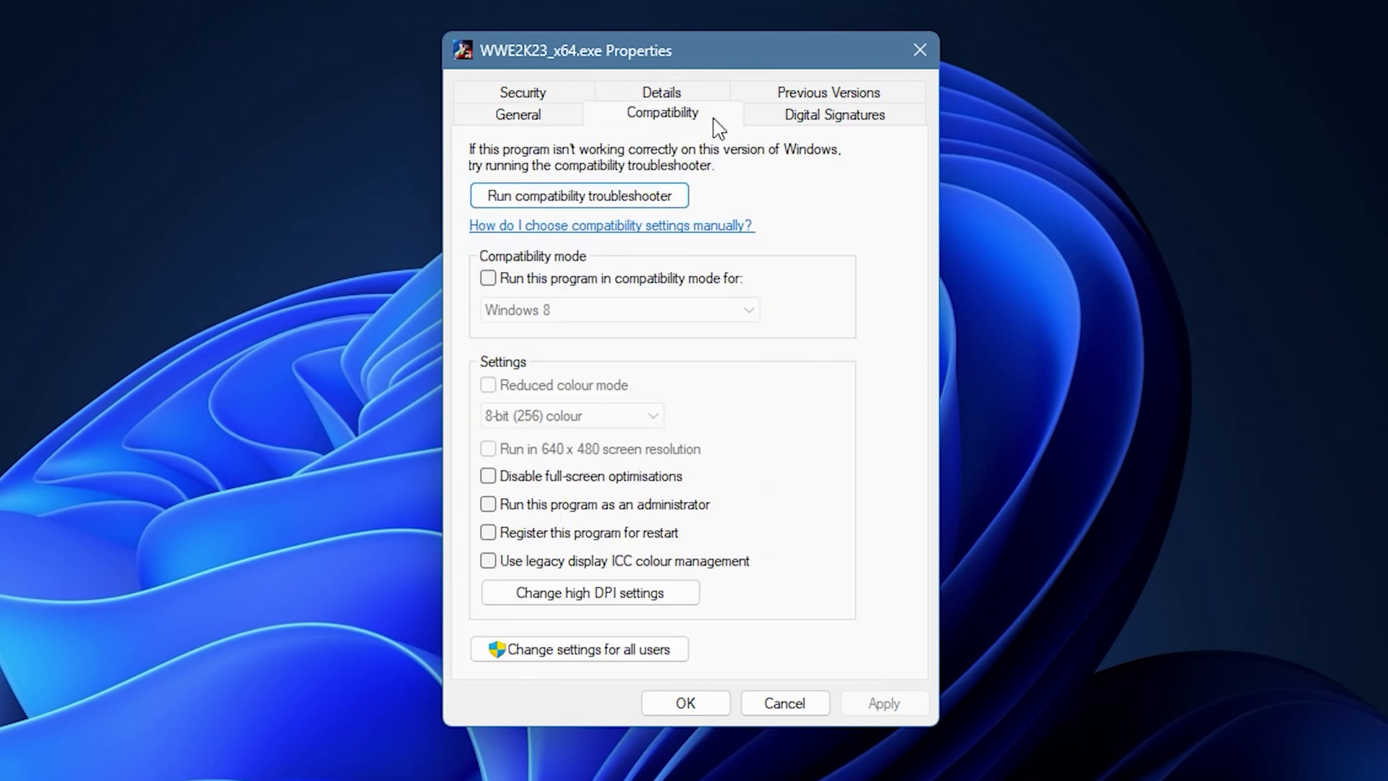
pyautogui.click(557, 652)
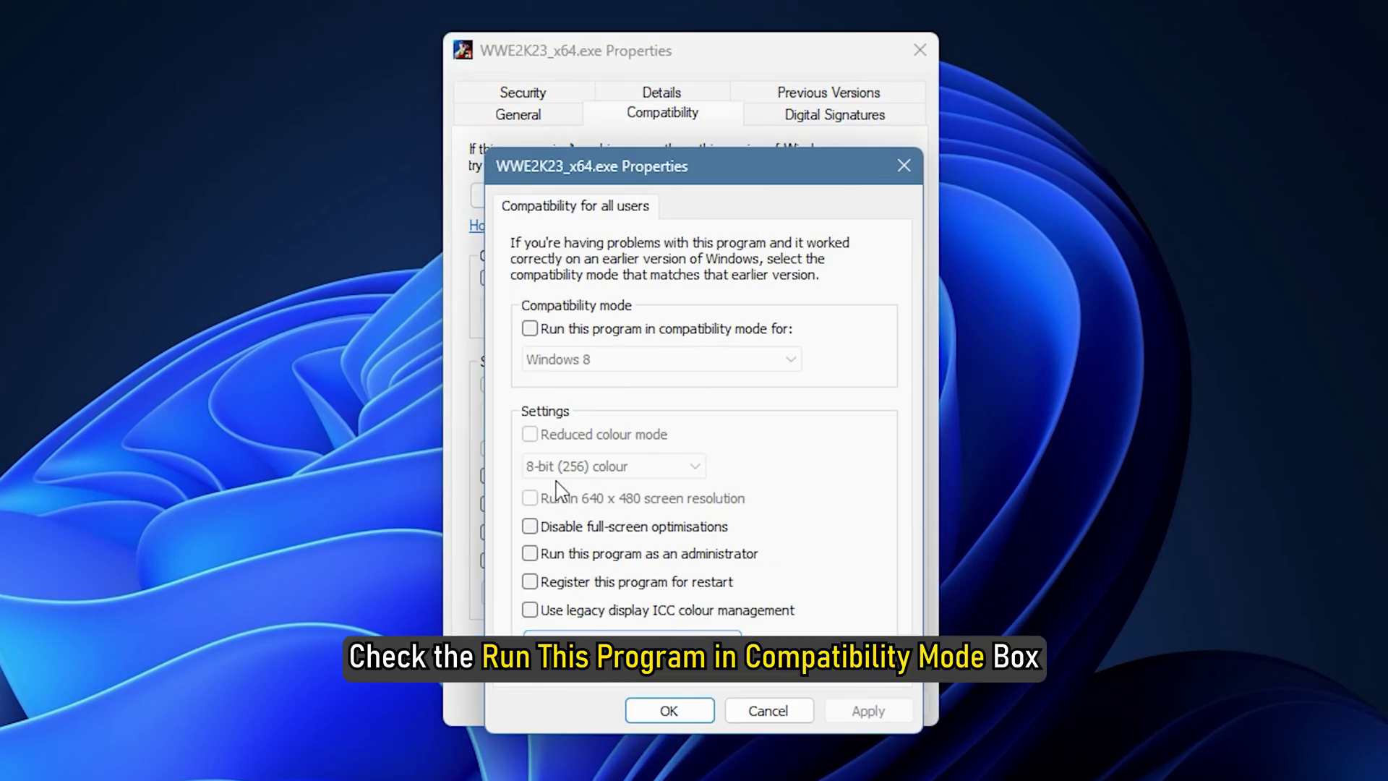
pyautogui.click(529, 328)
pyautogui.click(603, 362)
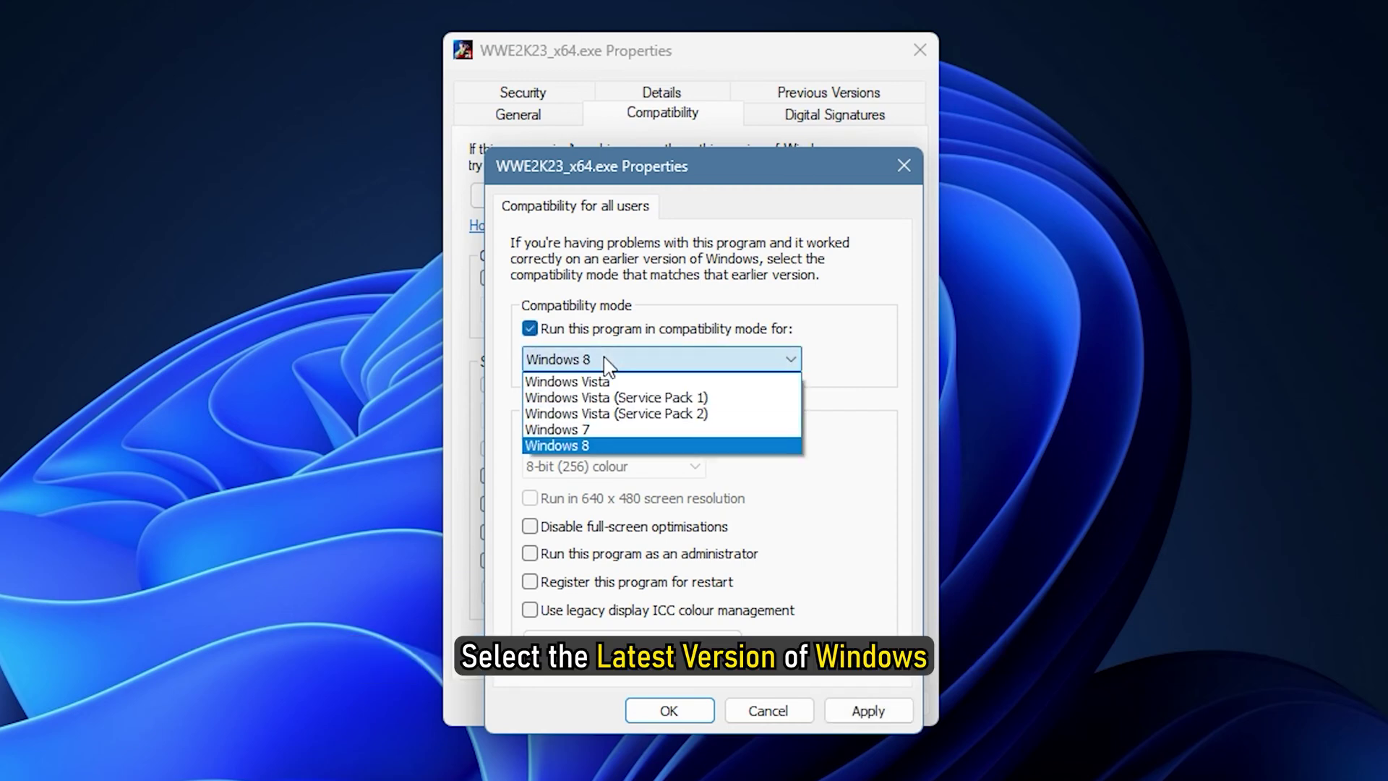
pyautogui.click(591, 445)
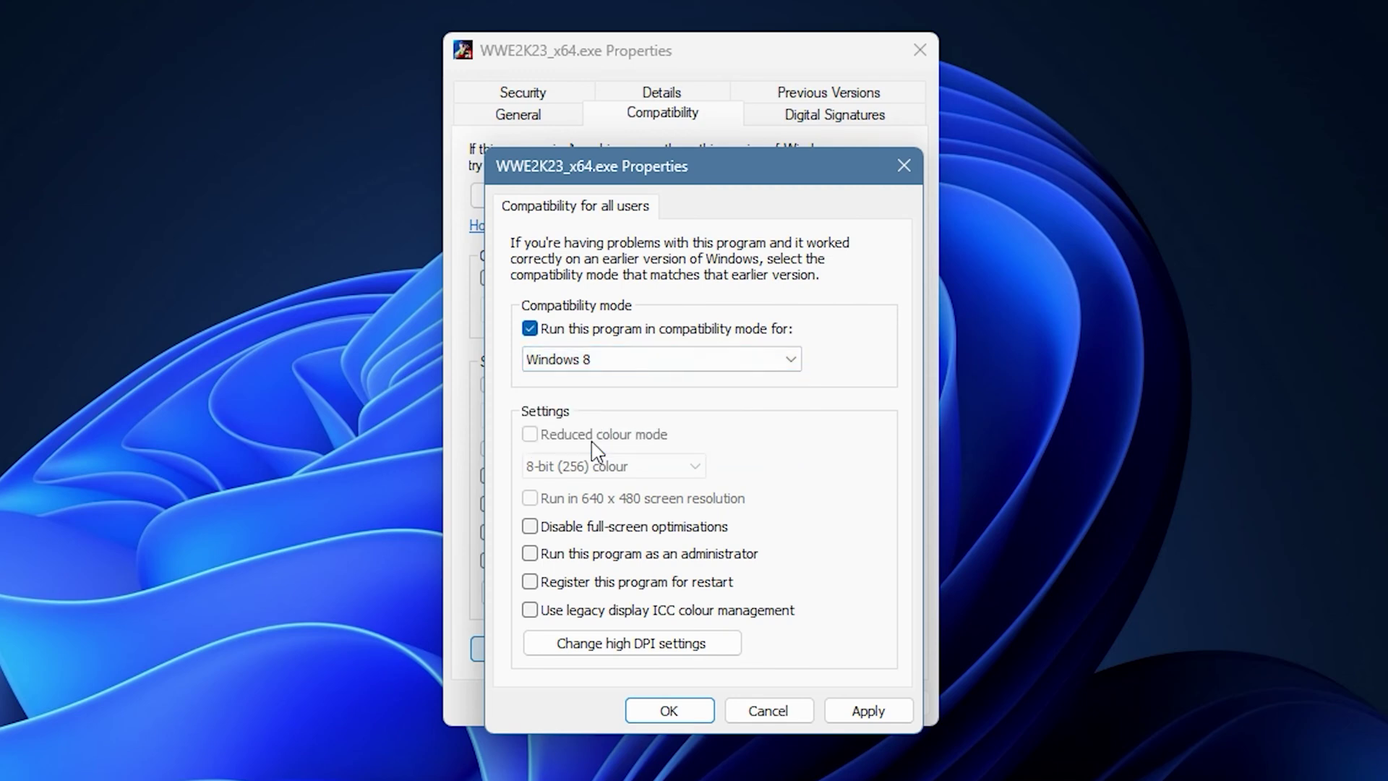
pyautogui.click(532, 557)
pyautogui.click(895, 710)
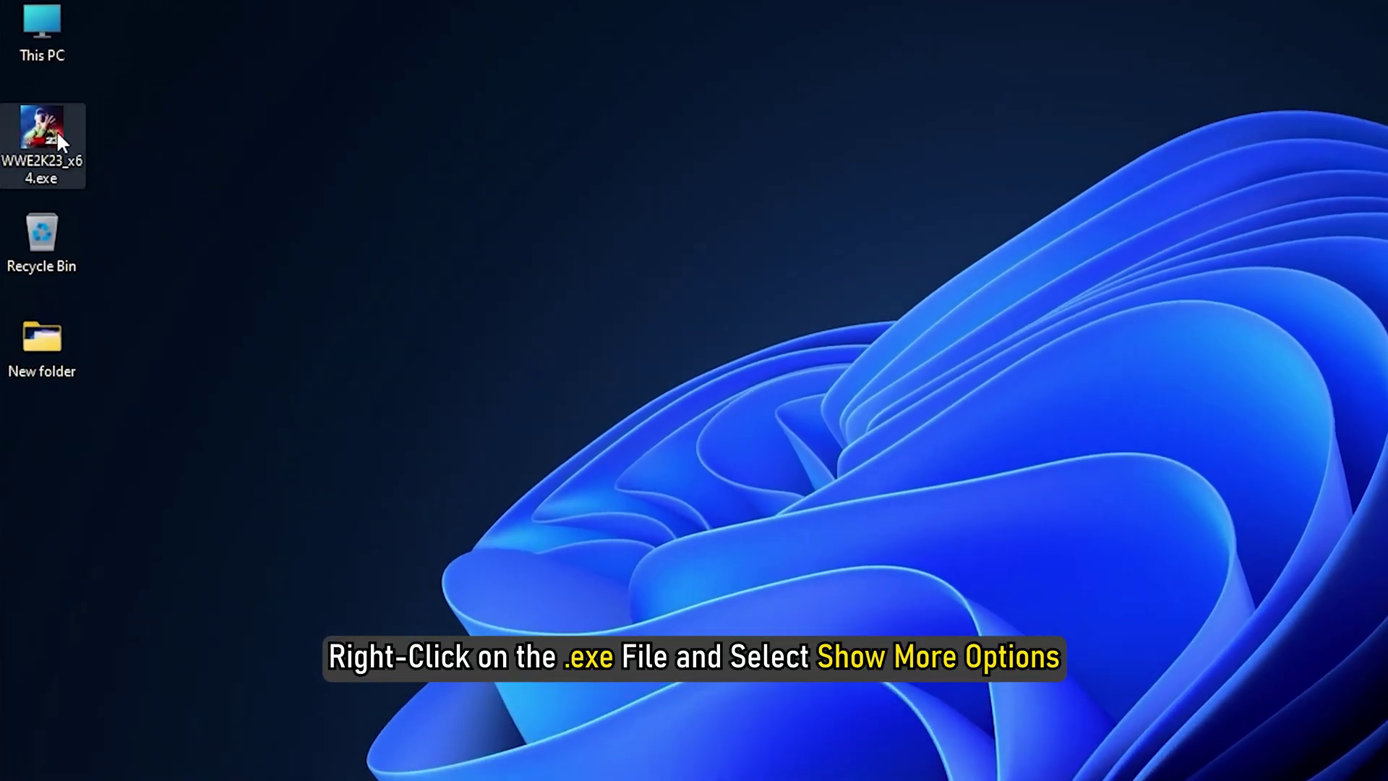
# Step: Run the compatibility troubleshooter on WWE2K23_x64 and save its recommended settings
pyautogui.rightClick(57, 130)
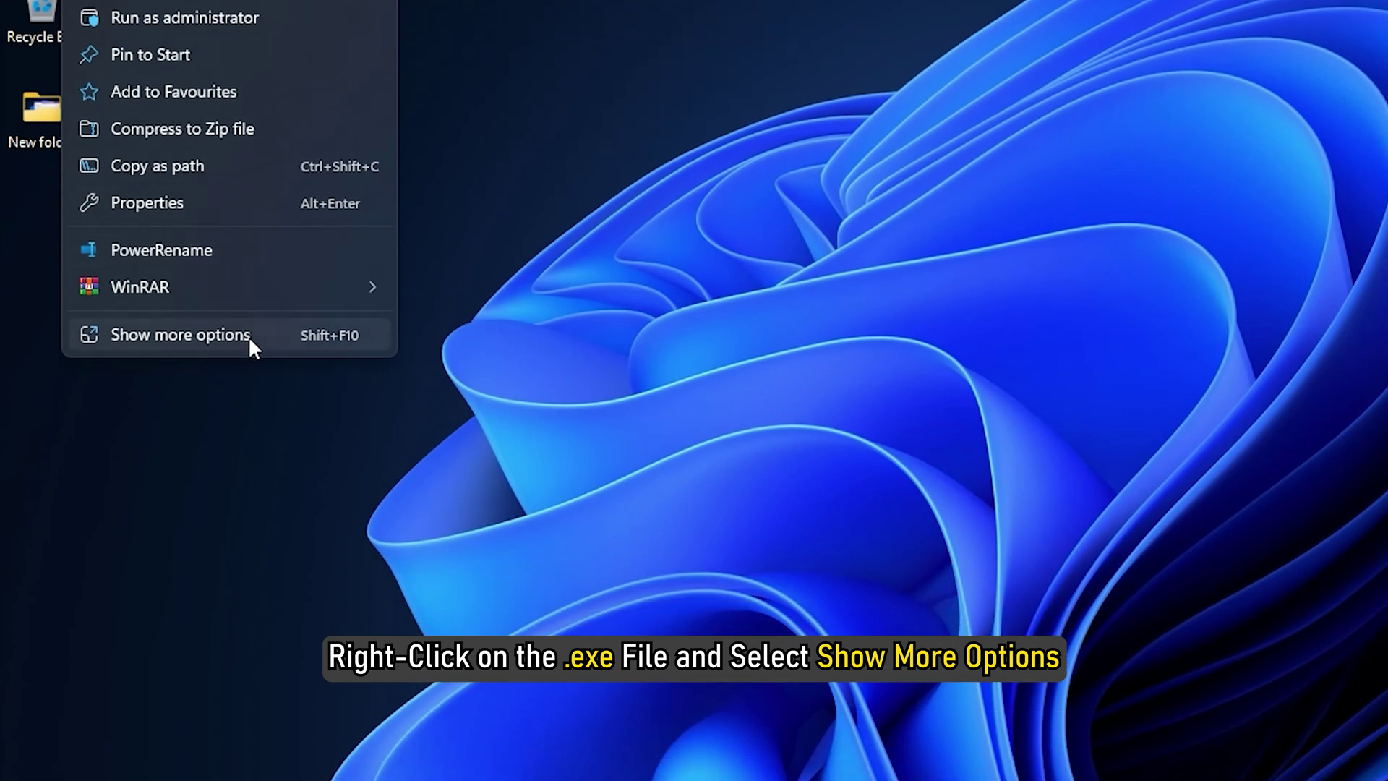
pyautogui.click(248, 335)
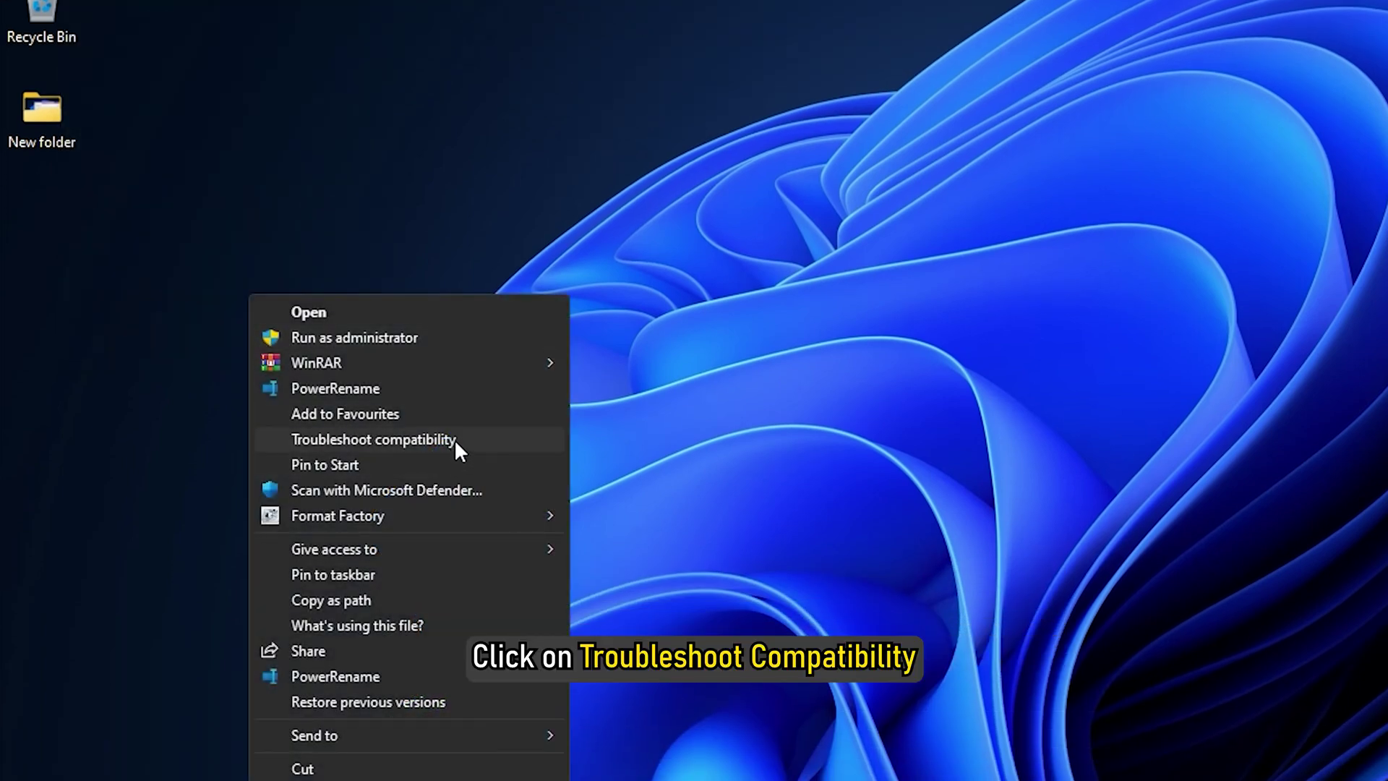
pyautogui.click(455, 439)
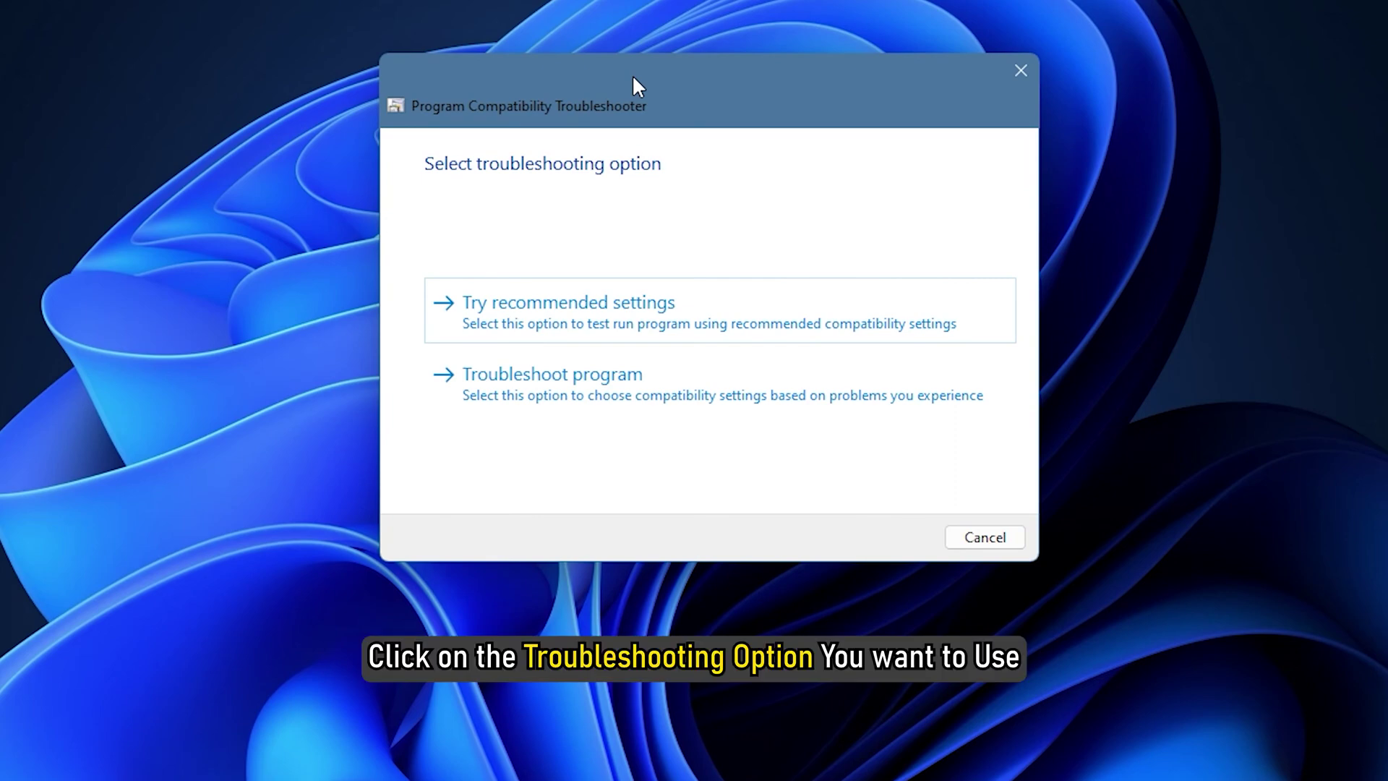
pyautogui.click(683, 311)
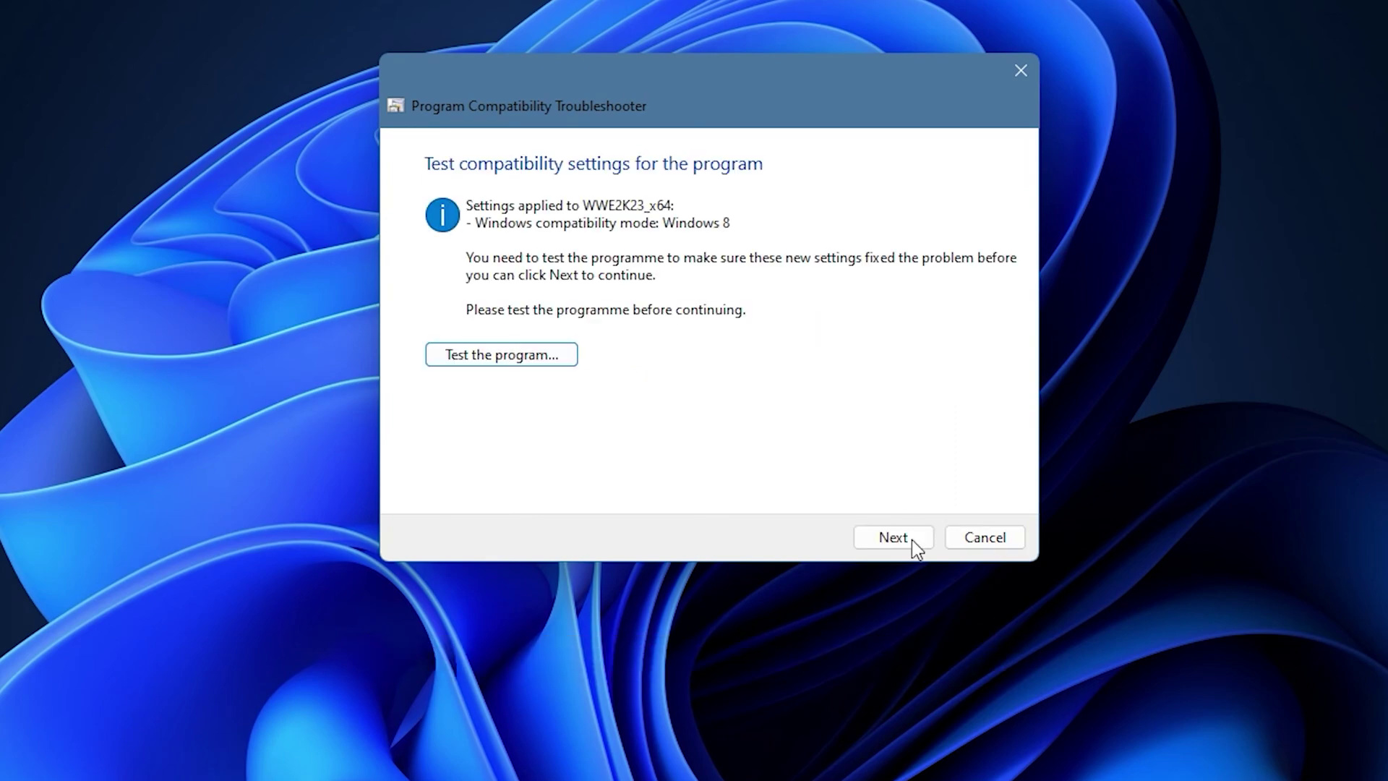
pyautogui.click(912, 538)
pyautogui.click(781, 328)
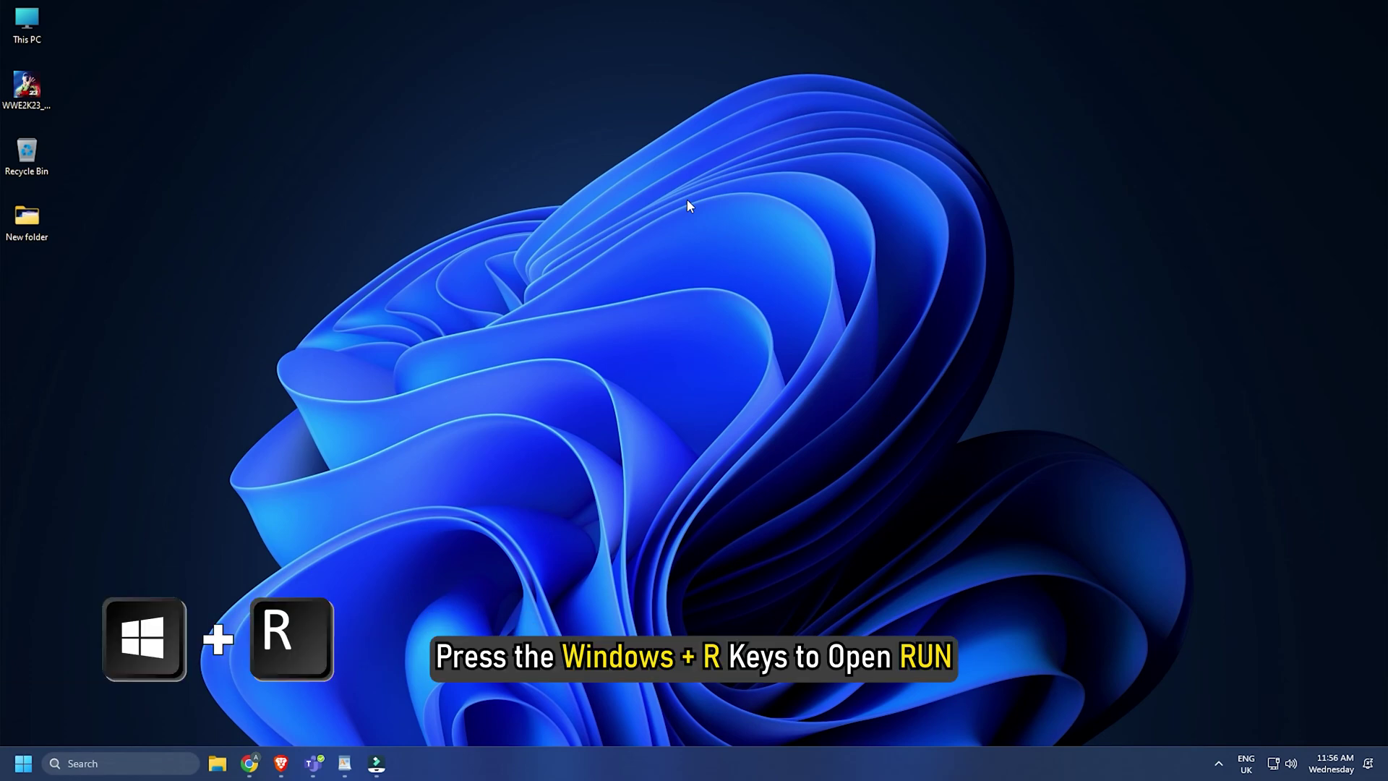
# Step: Open the Run box with Win+R to launch regedit
pyautogui.press('super+r')
pyautogui.write('reg')
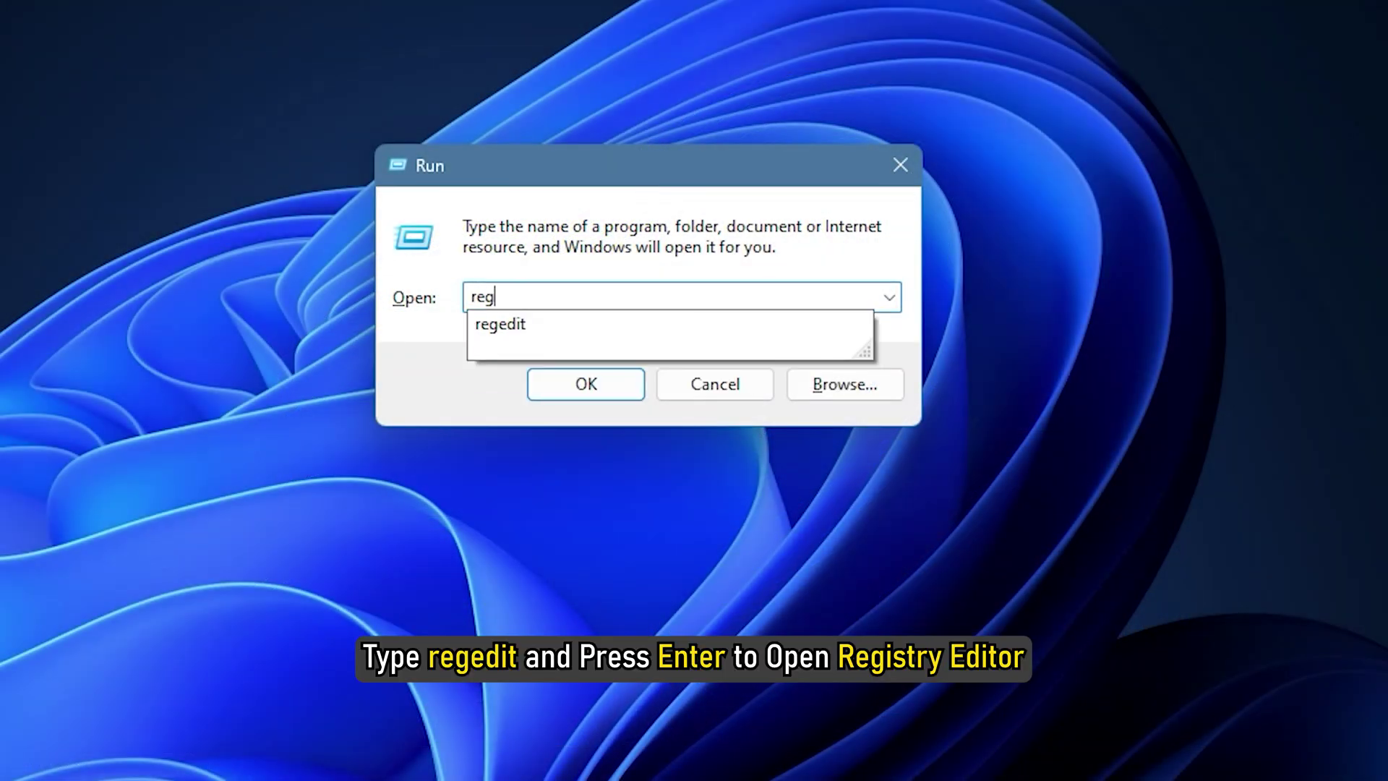
pyautogui.write('edit')
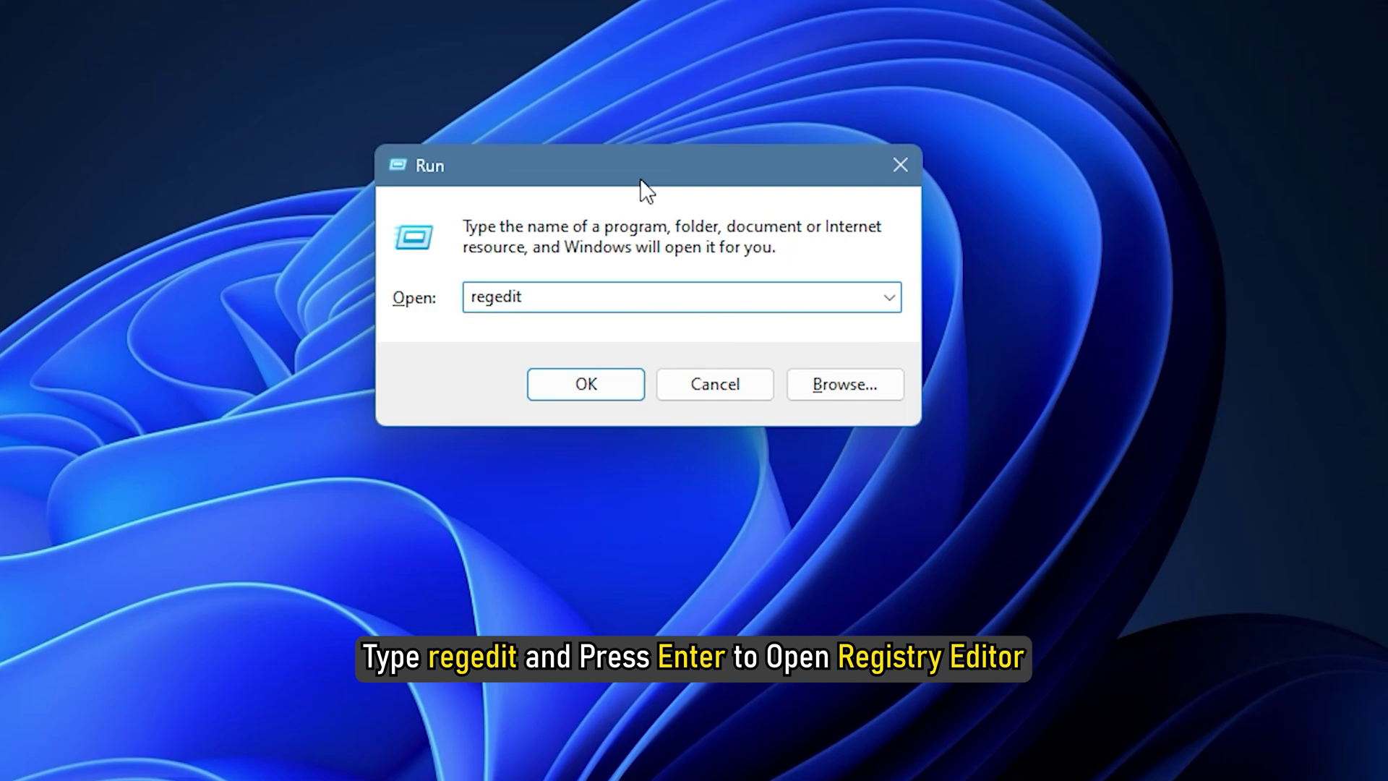
# Step: Launch regedit and jump to the AppCompatFlags\Layers key via the address bar
pyautogui.press('Return')
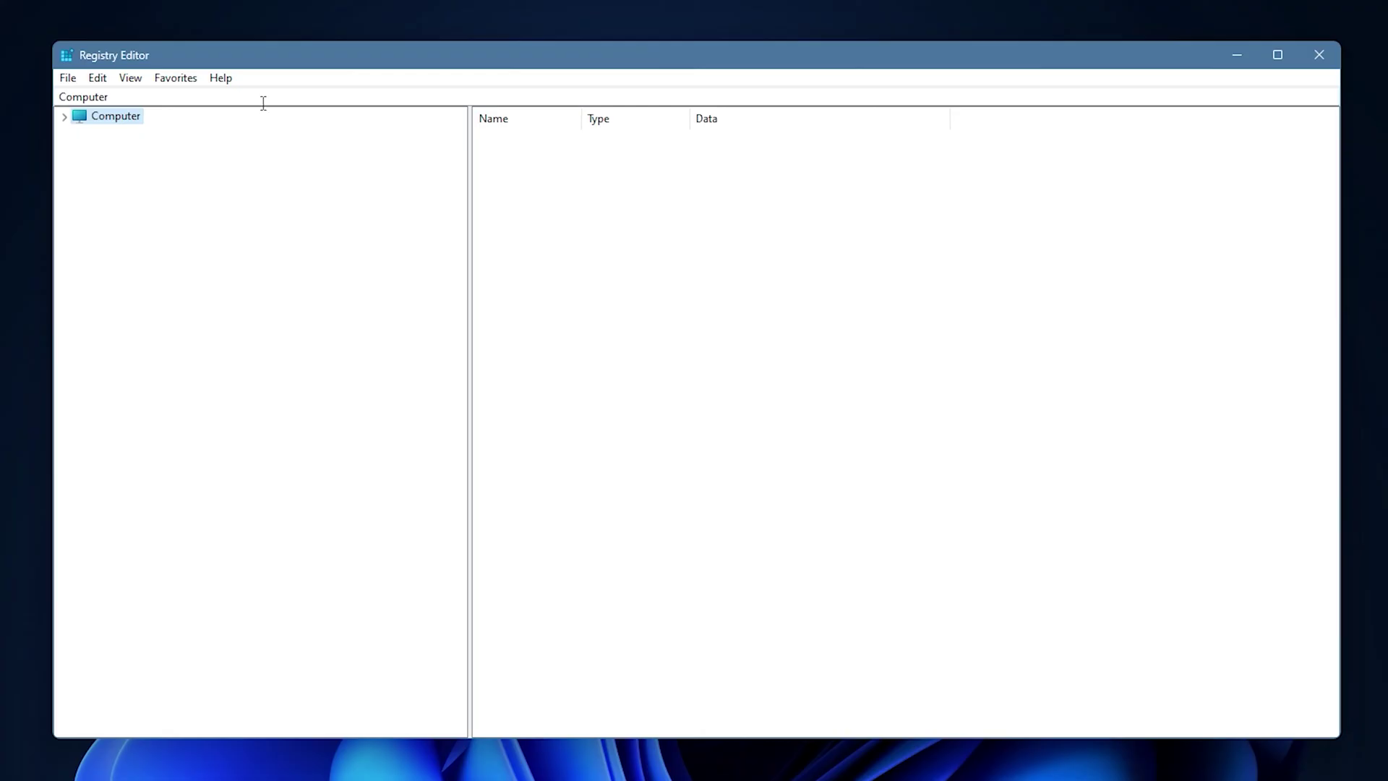
pyautogui.doubleClick(263, 102)
pyautogui.write('HKEY_LOCAL_MACHINE\\SOFTWARE\\Microsoft\\Windows NT\\CurrentVersion\\AppCompatFlags\\Layers')
pyautogui.moveTo(556, 96); pyautogui.dragTo(55, 96)
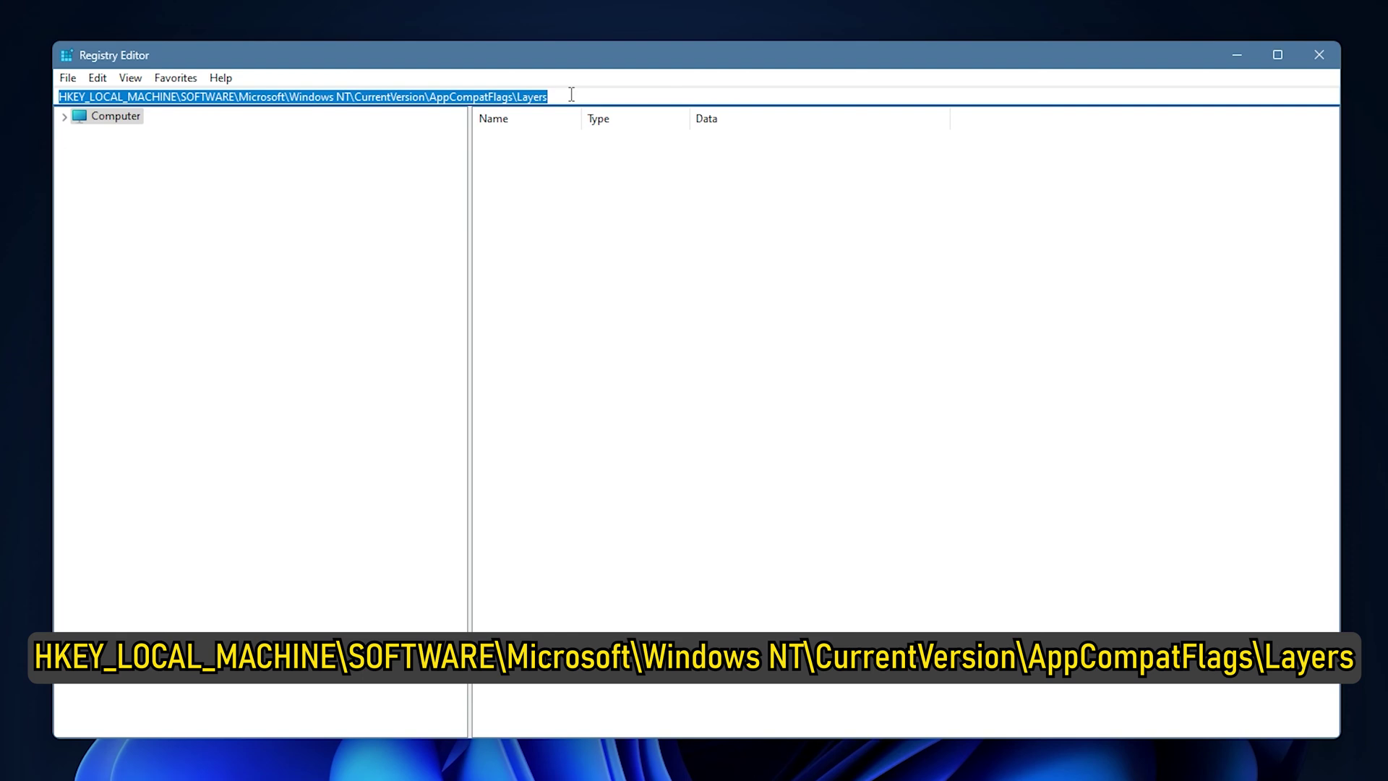
pyautogui.press('Return')
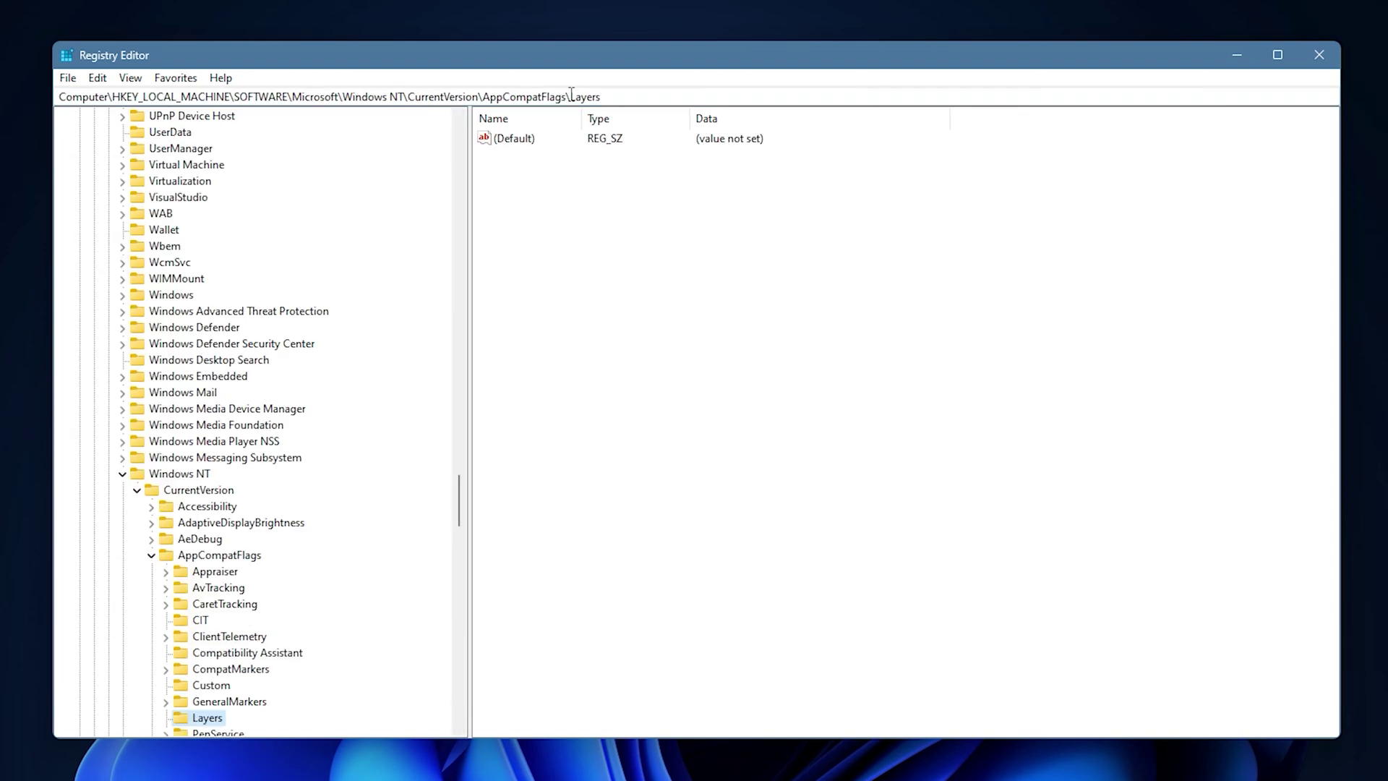
# Step: Create a new string value in Layers, named with the pasted WWE2K23_x64.exe path
pyautogui.rightClick(700, 290)
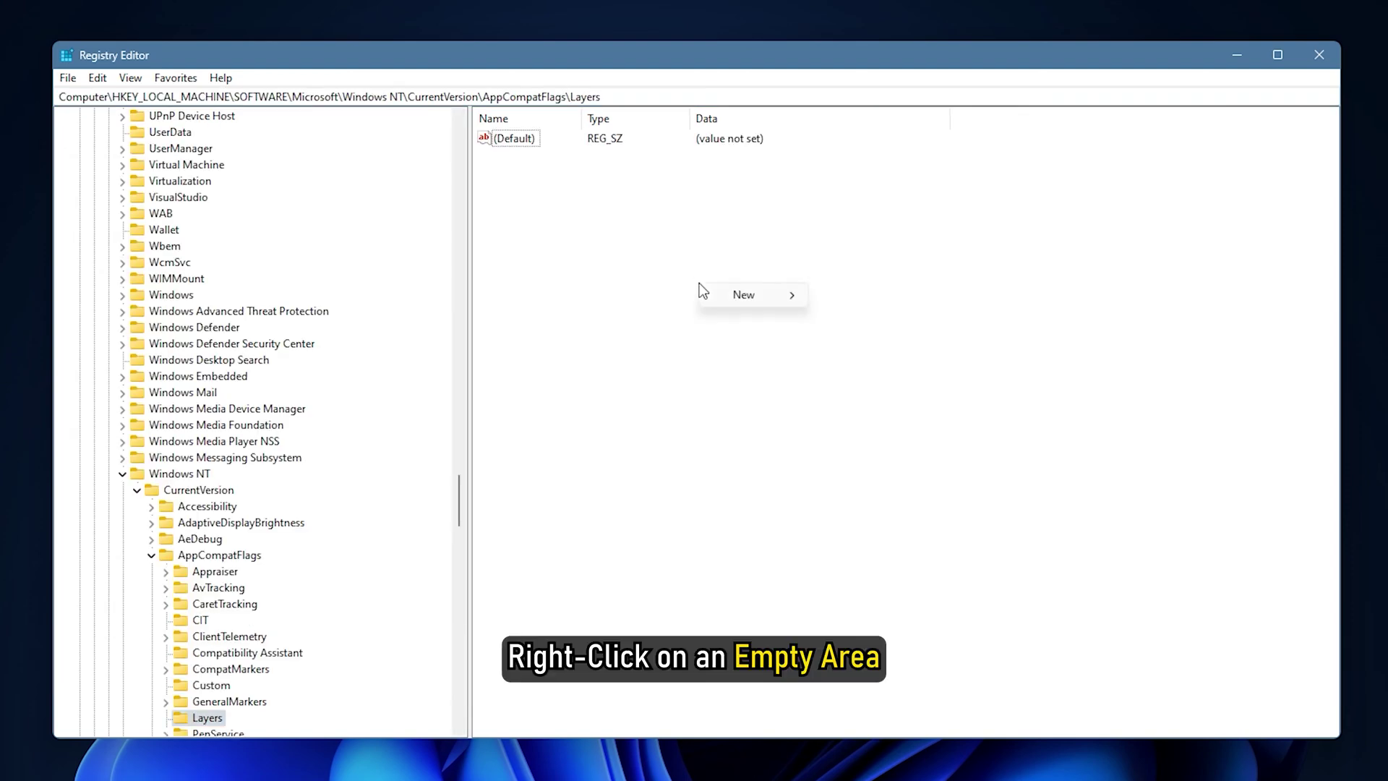
pyautogui.click(756, 295)
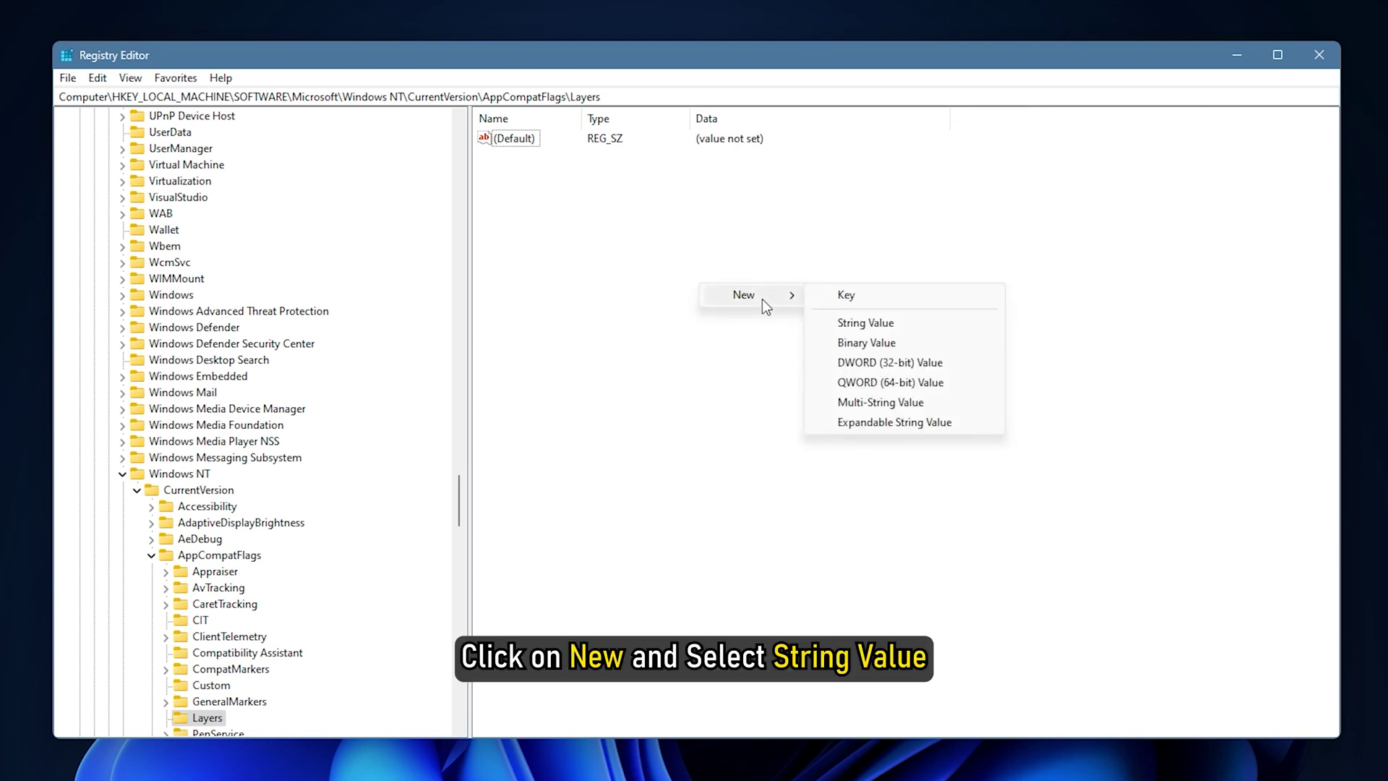
pyautogui.click(903, 327)
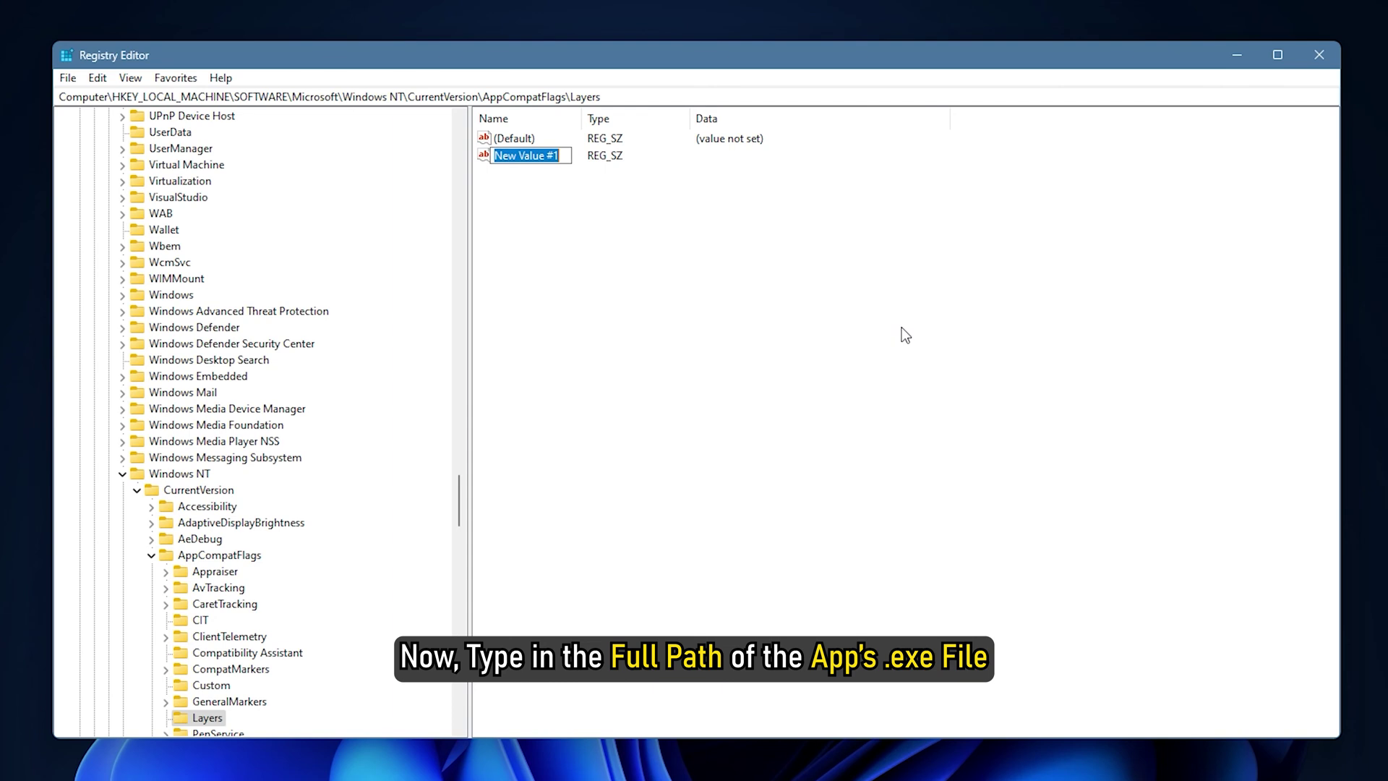
pyautogui.hotkey('ctrl', 'v')
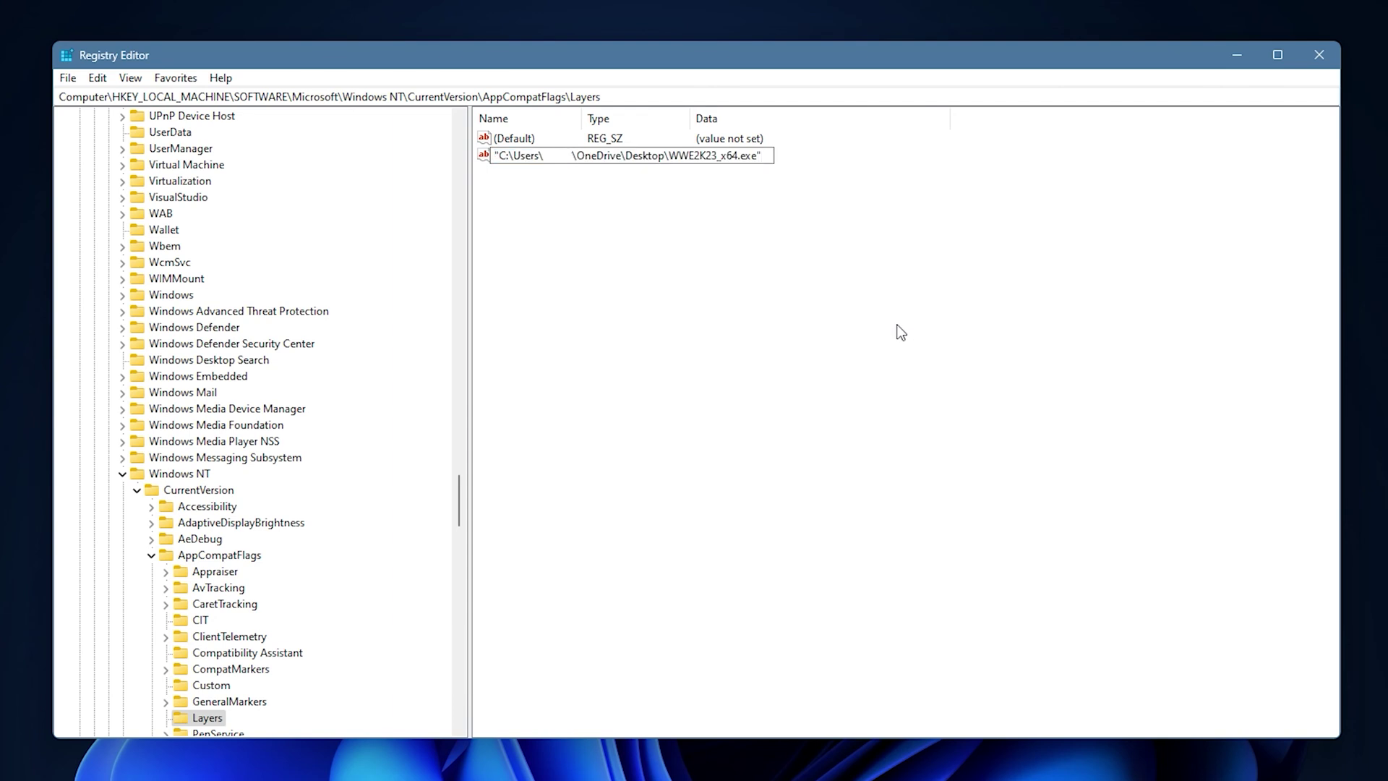
pyautogui.press('Return')
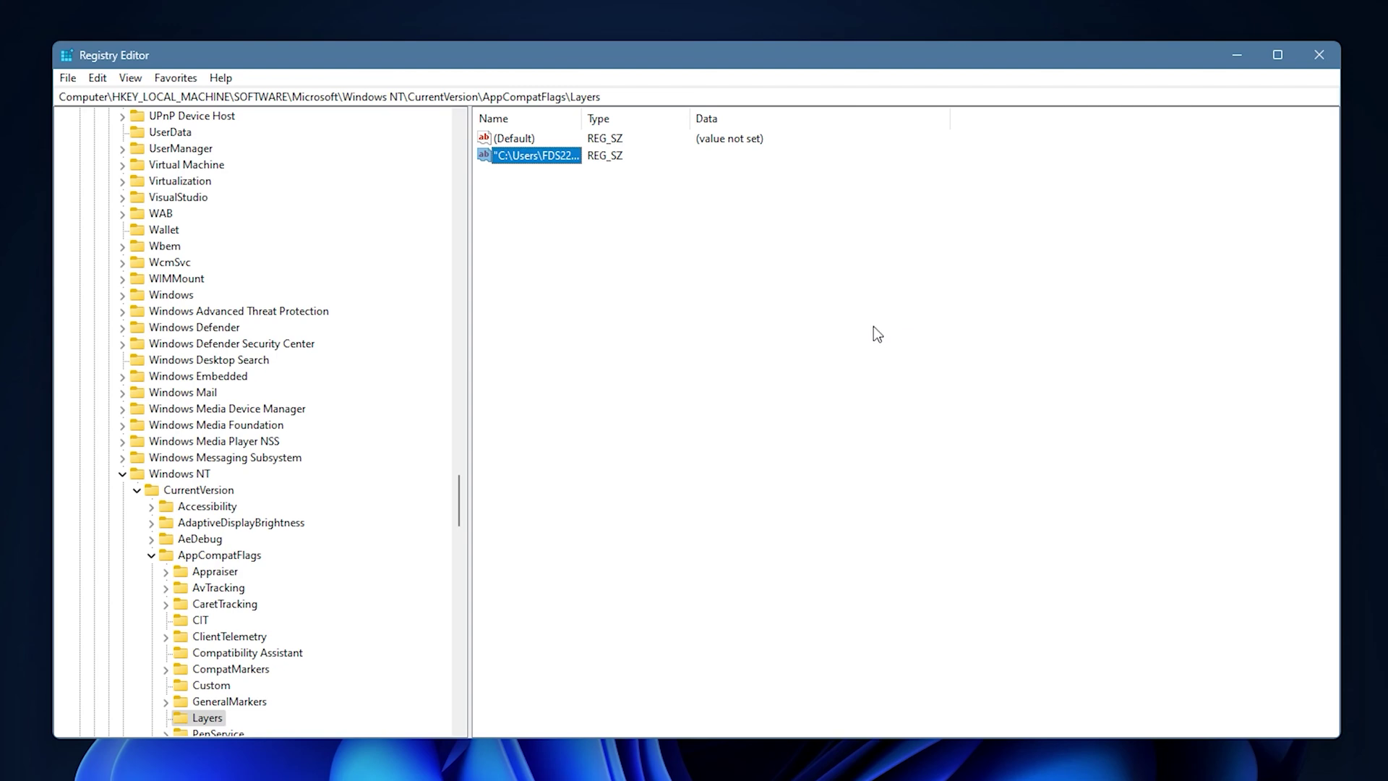
# Step: Open the Edit String dialog for the new WWE2K23 path value
pyautogui.click(688, 231)
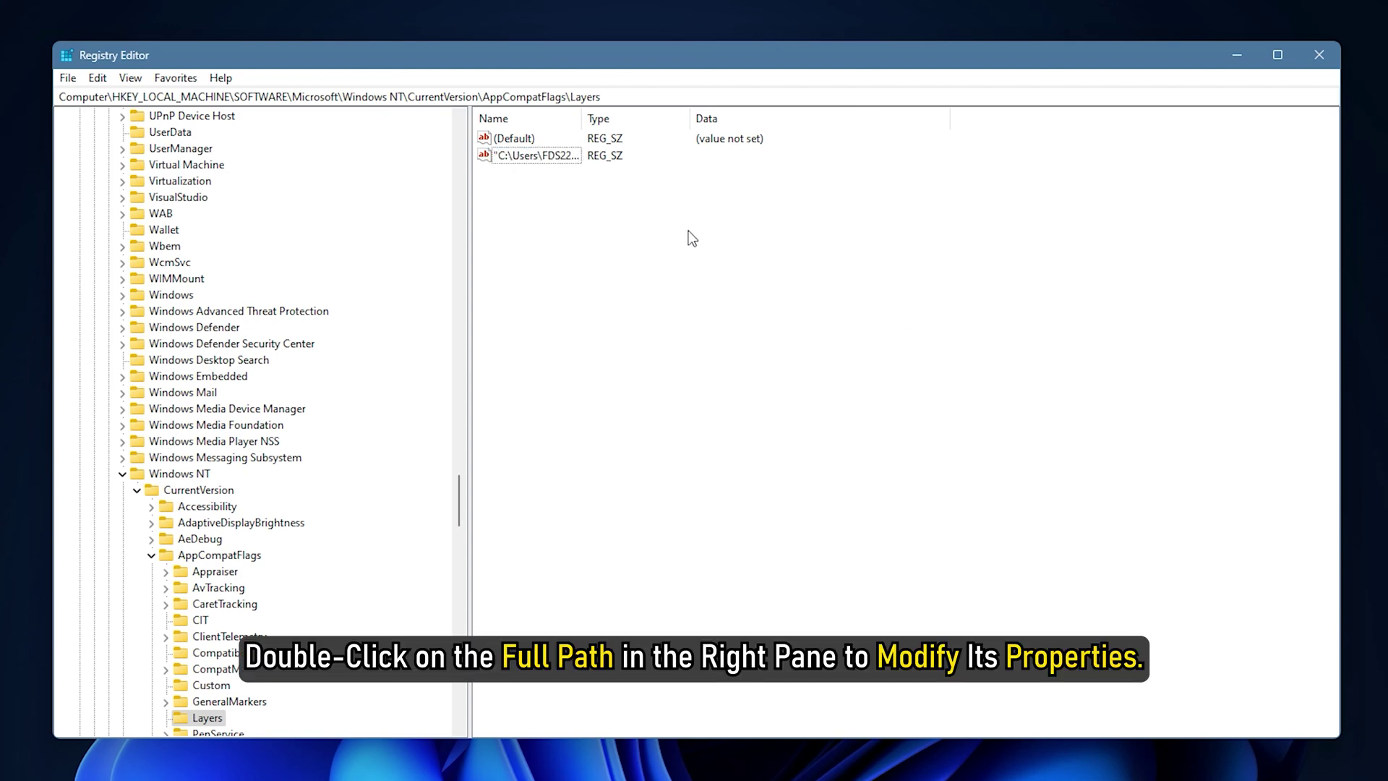
pyautogui.doubleClick(577, 155)
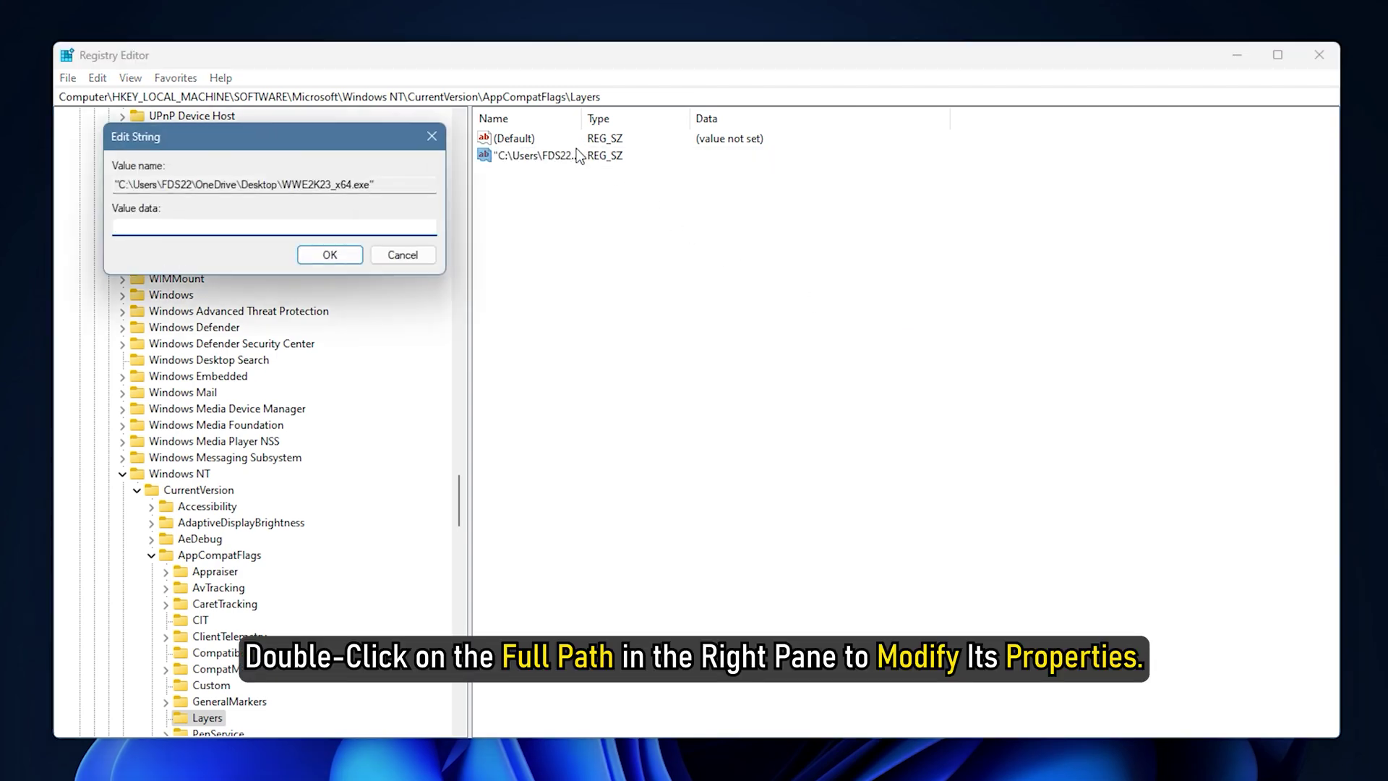